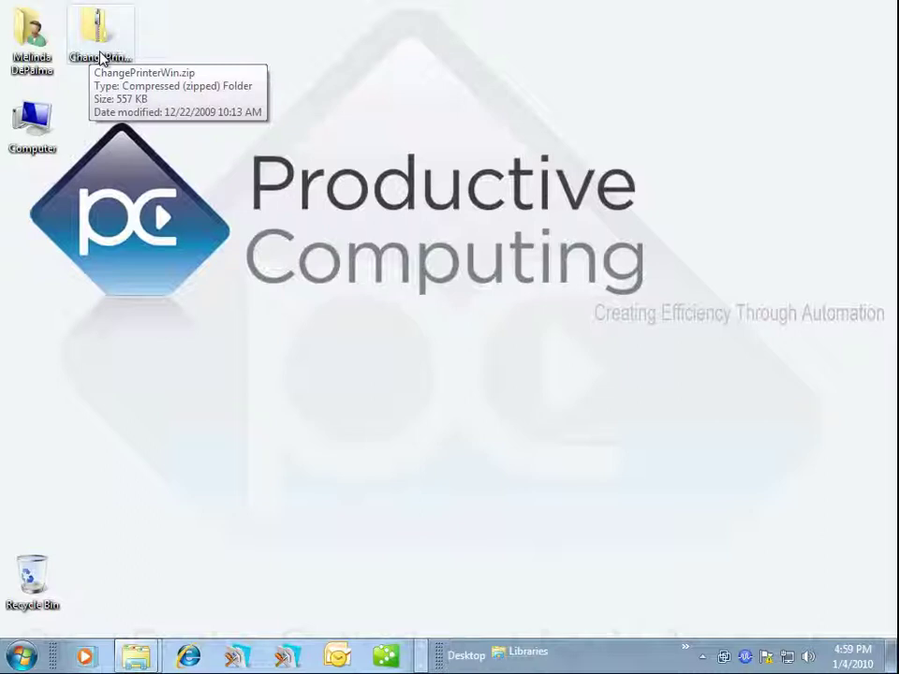
Extract ChangePrinterWin.zip into a ChangePrinterWin folder on the desktop
right_click(100, 54)
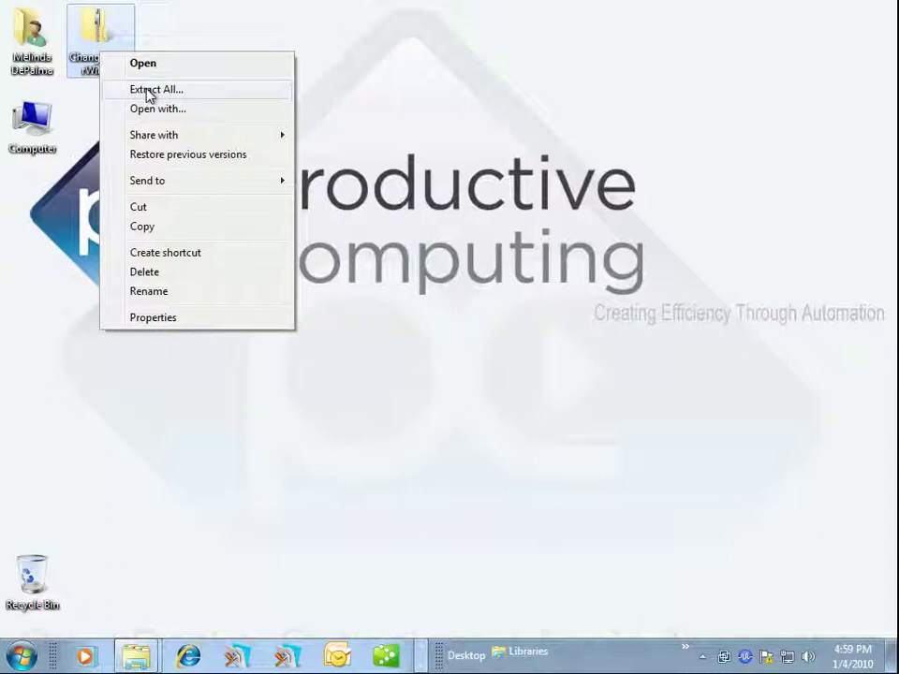
left_click(147, 91)
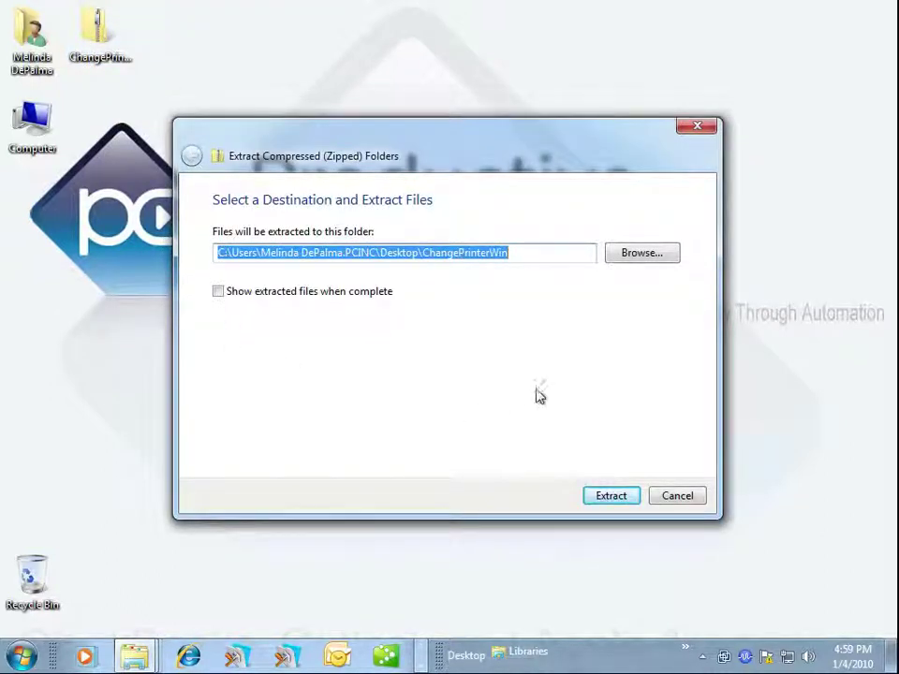
left_click(613, 501)
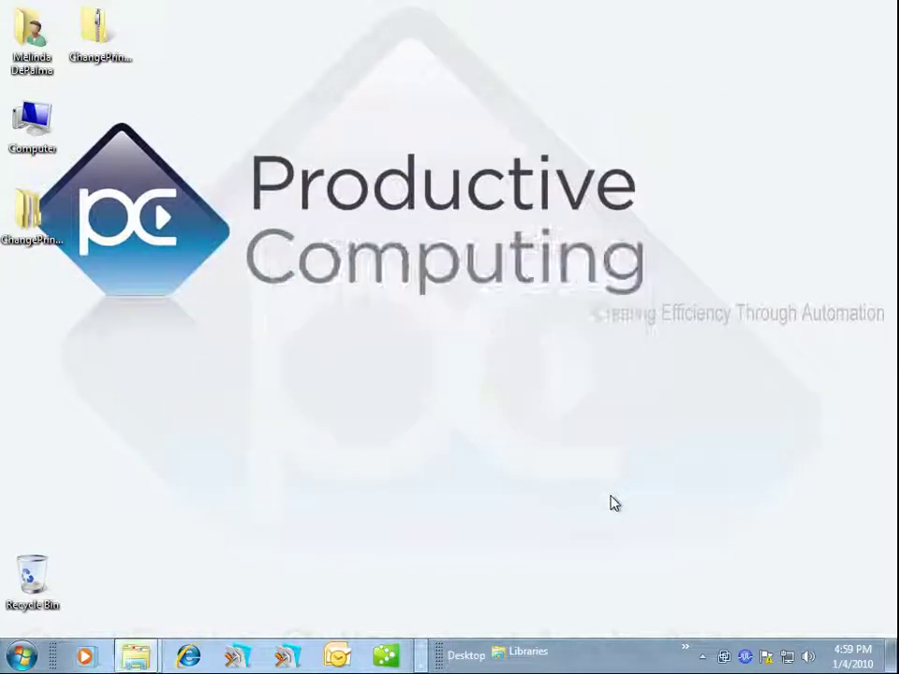
Open the Plug-in folder inside the extracted ChangePrinterWin folder and copy PCCPChangePrinter.fmx
double_click(31, 216)
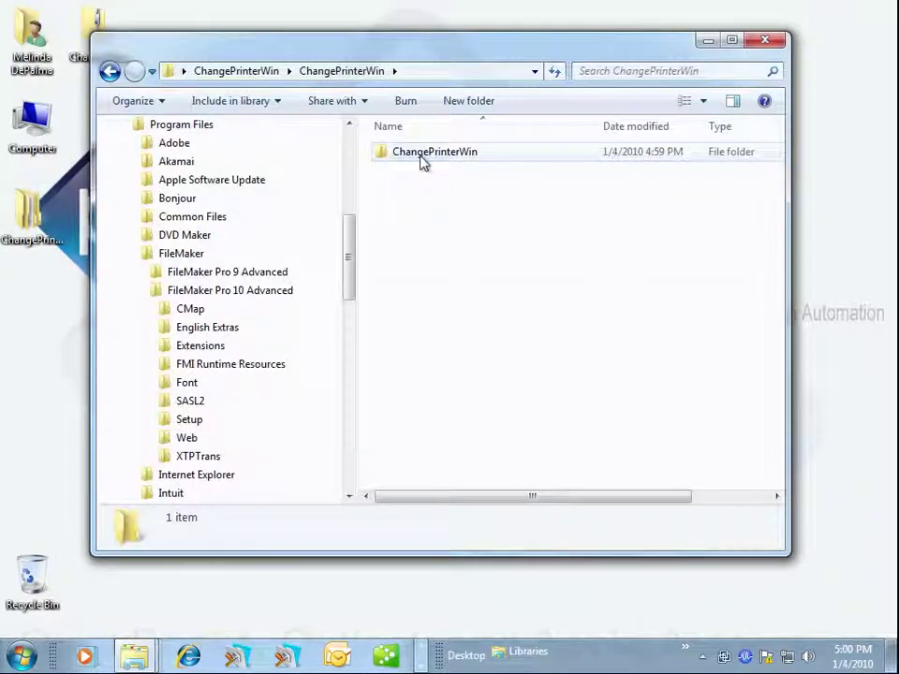
double_click(421, 158)
double_click(414, 190)
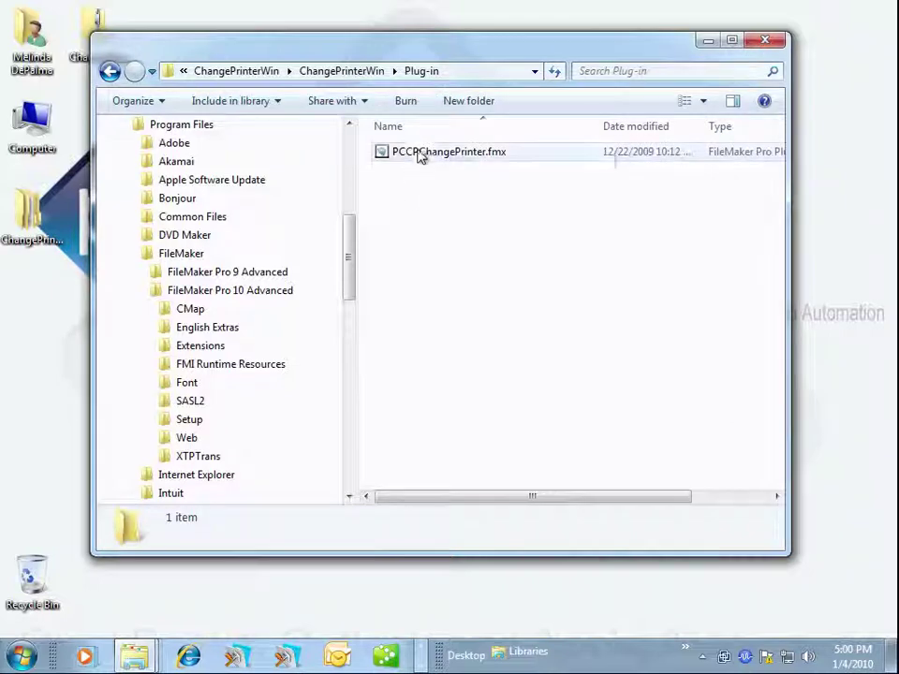
right_click(421, 152)
left_click(462, 296)
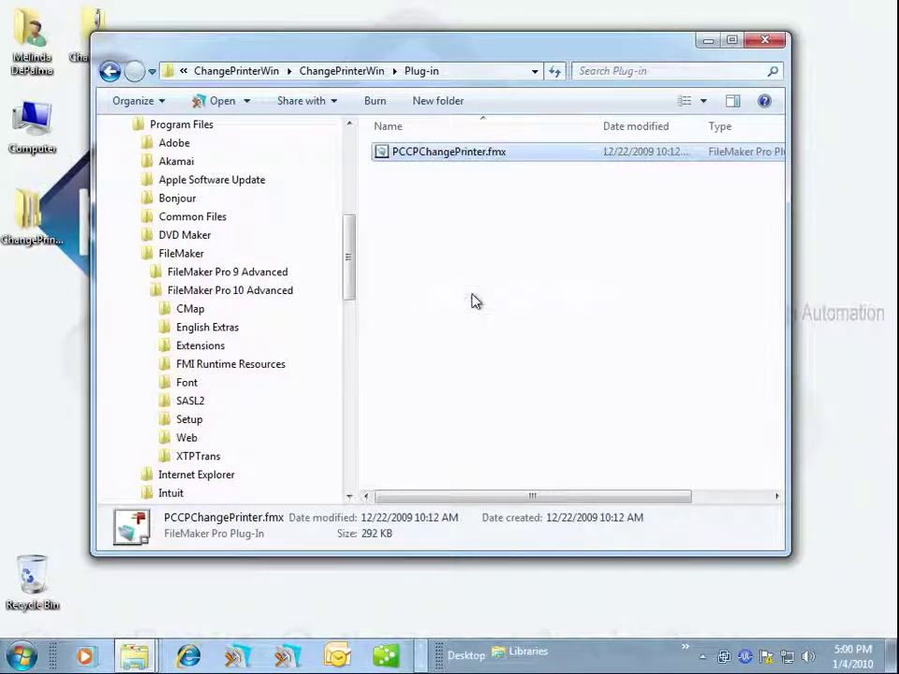
Paste the plug-in file into the FileMaker Pro 10 Advanced Extensions folder with administrator permission and close the folder window
left_click(199, 346)
right_click(513, 479)
left_click(562, 346)
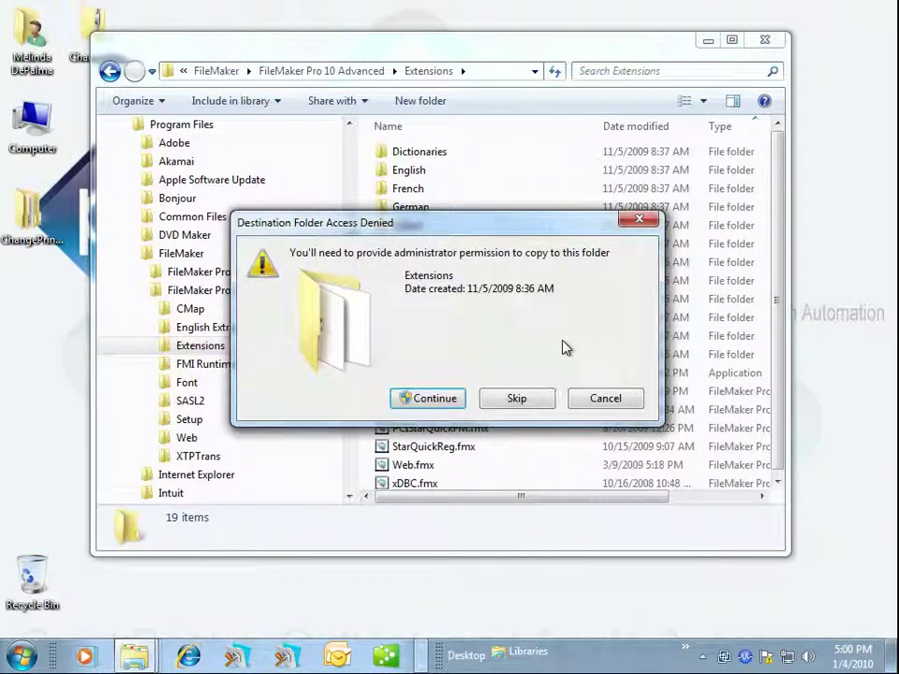
left_click(448, 400)
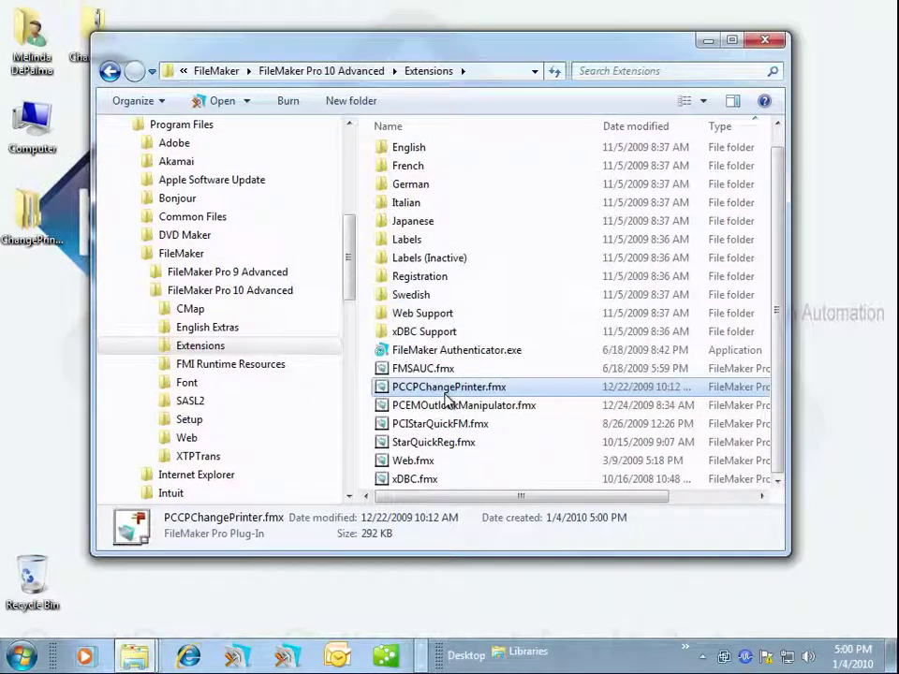
left_click(766, 43)
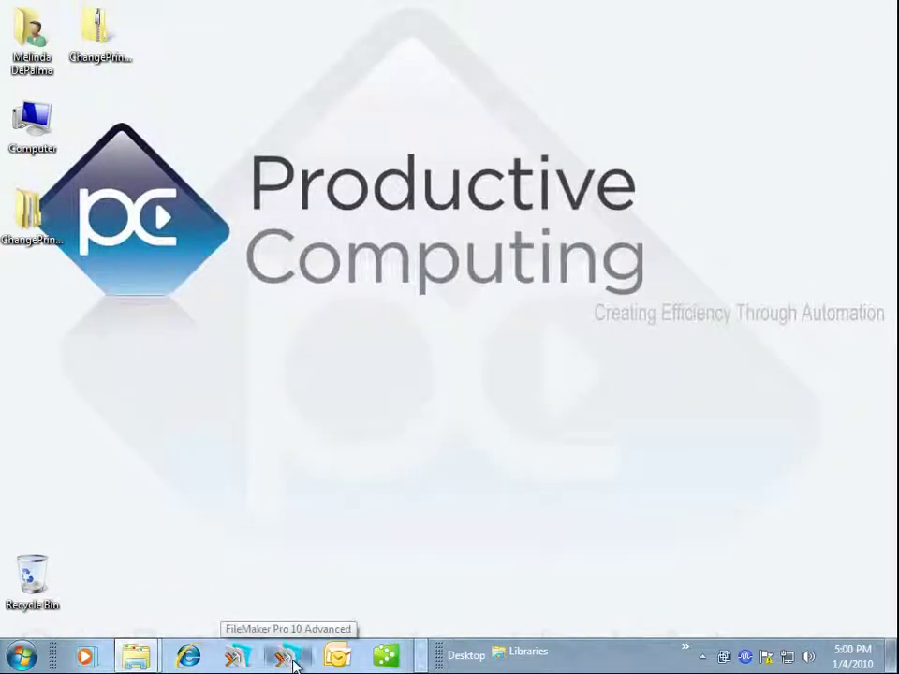
Launch FileMaker Pro 10 Advanced and open PCCP_Demo.fp7 from the extracted FileMaker Demo File folder on the desktop
left_click(291, 658)
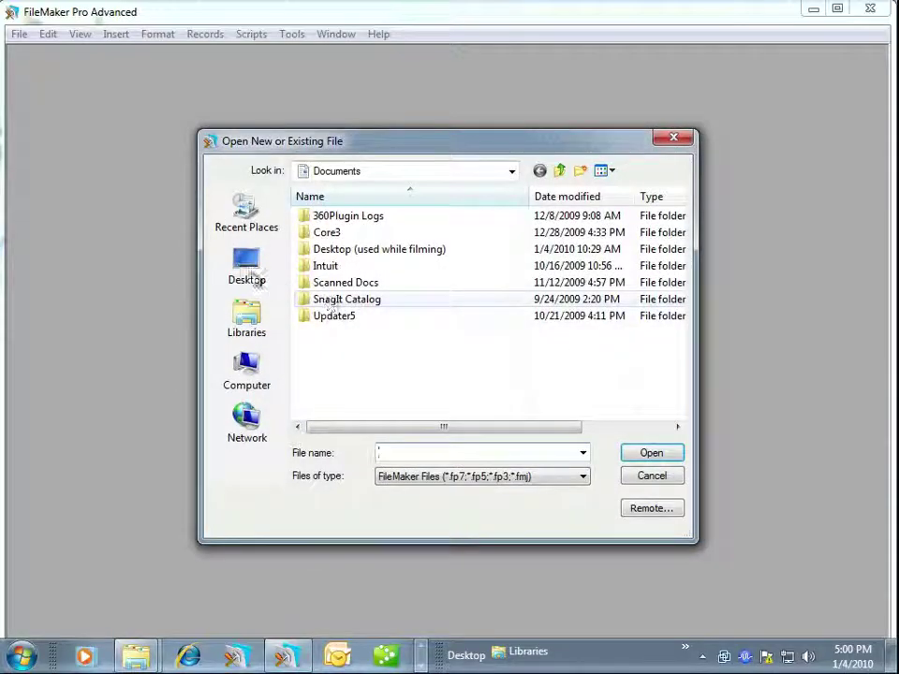
left_click(241, 272)
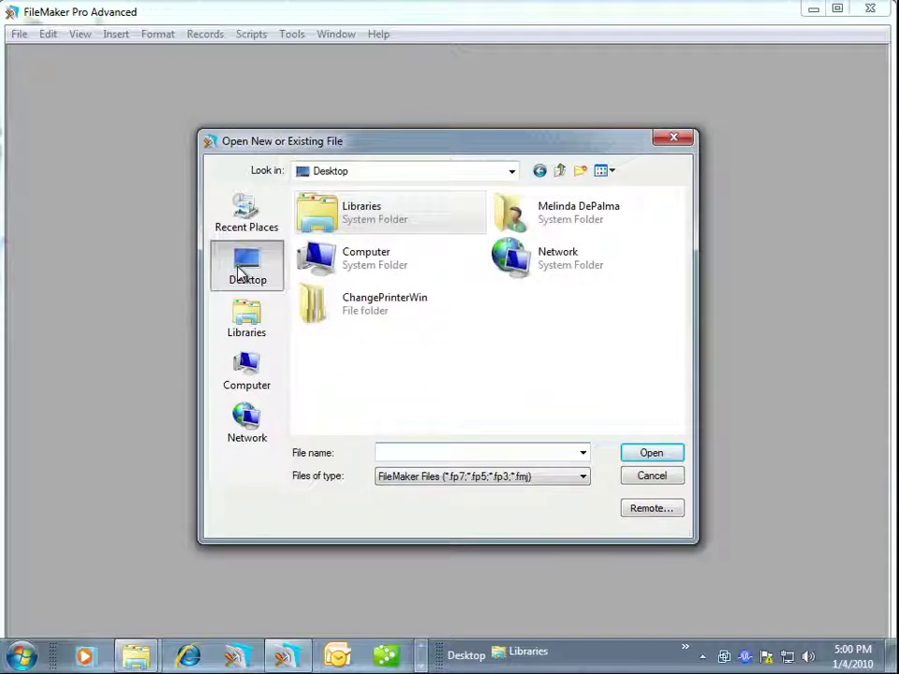
double_click(347, 307)
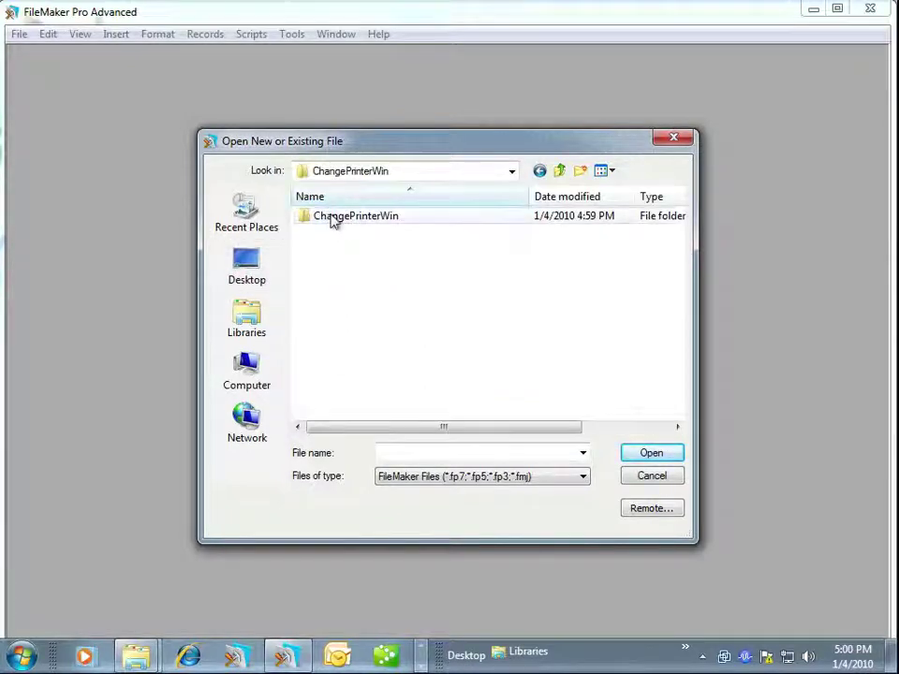
double_click(334, 217)
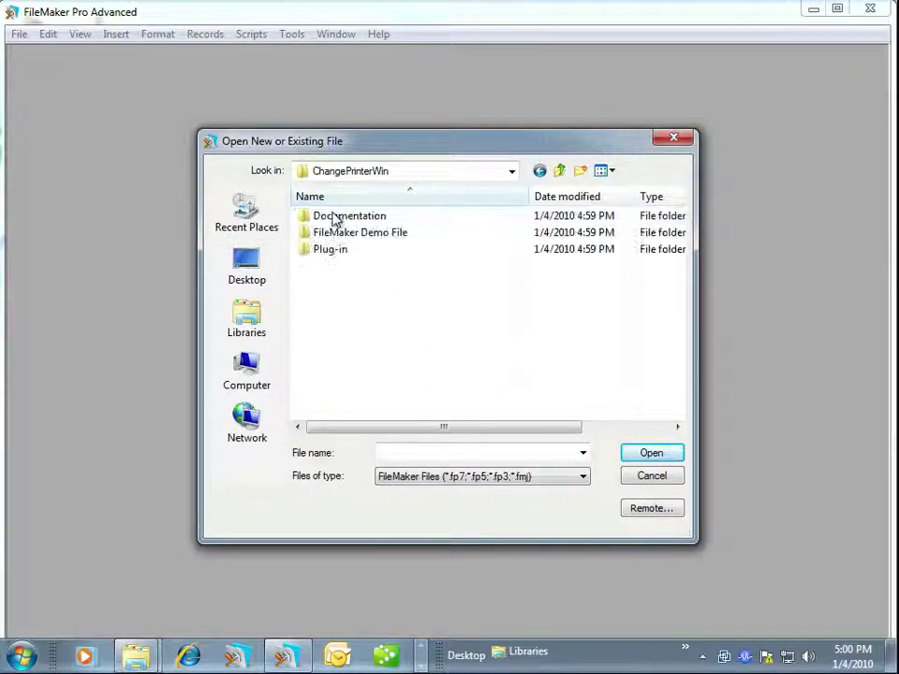
double_click(343, 234)
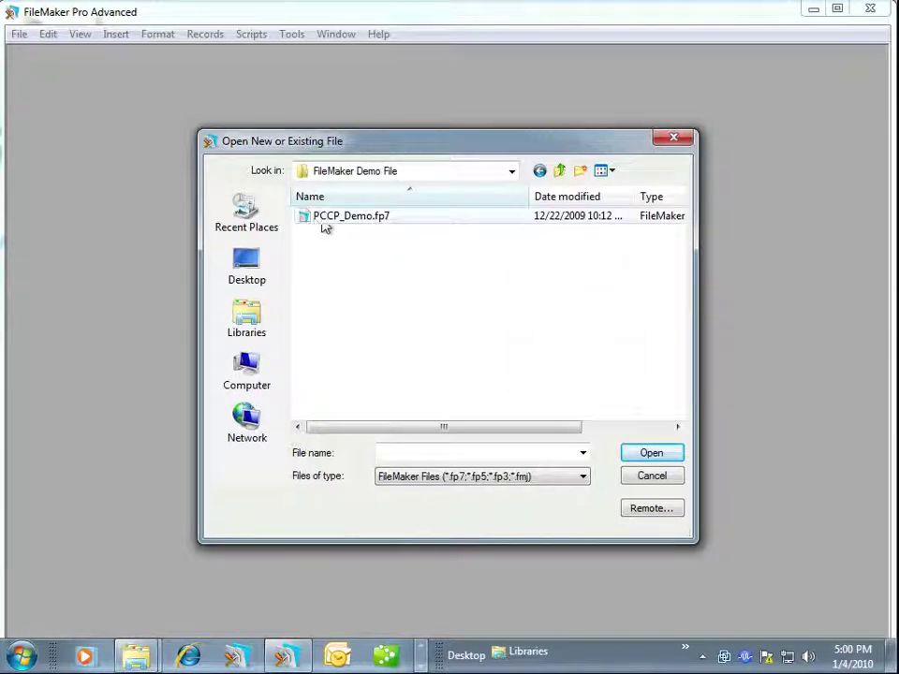
double_click(367, 222)
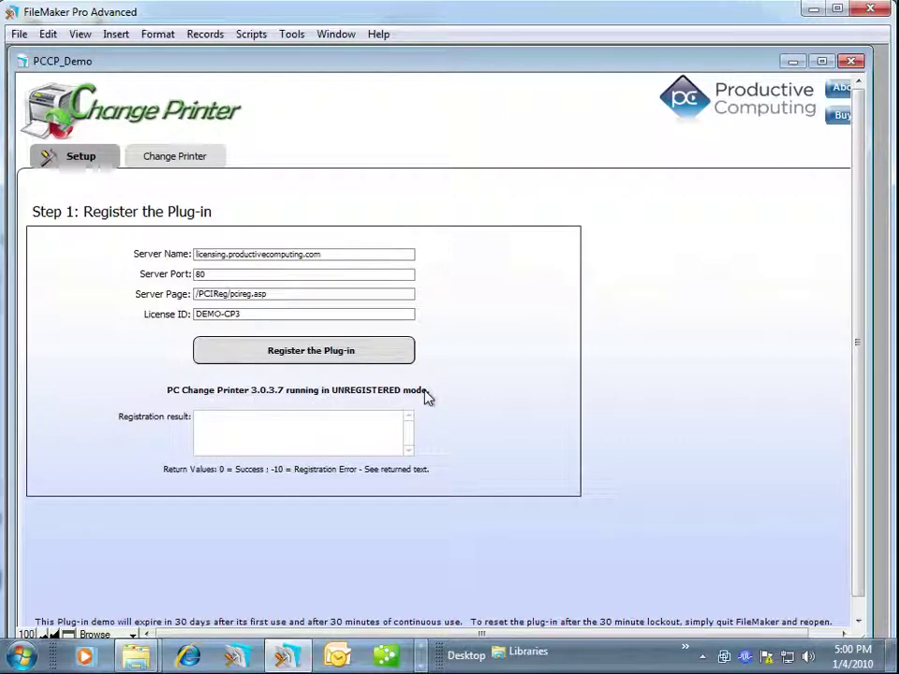
Register the Change Printer plug-in with the prefilled demo license ID and dismiss the result message
left_click(232, 315)
left_click_drag(258, 315, 192, 317)
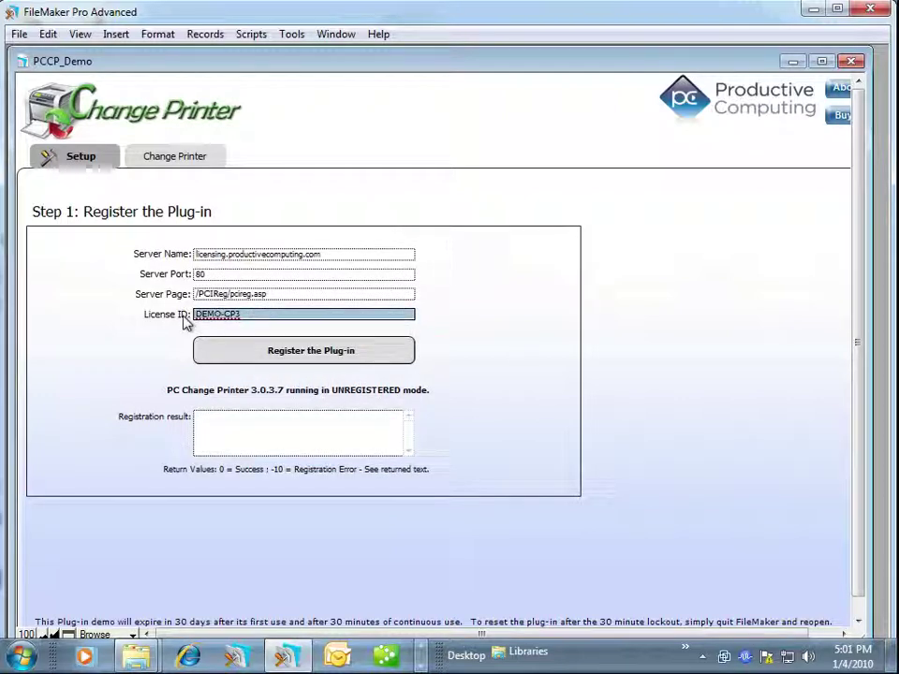
left_click(271, 354)
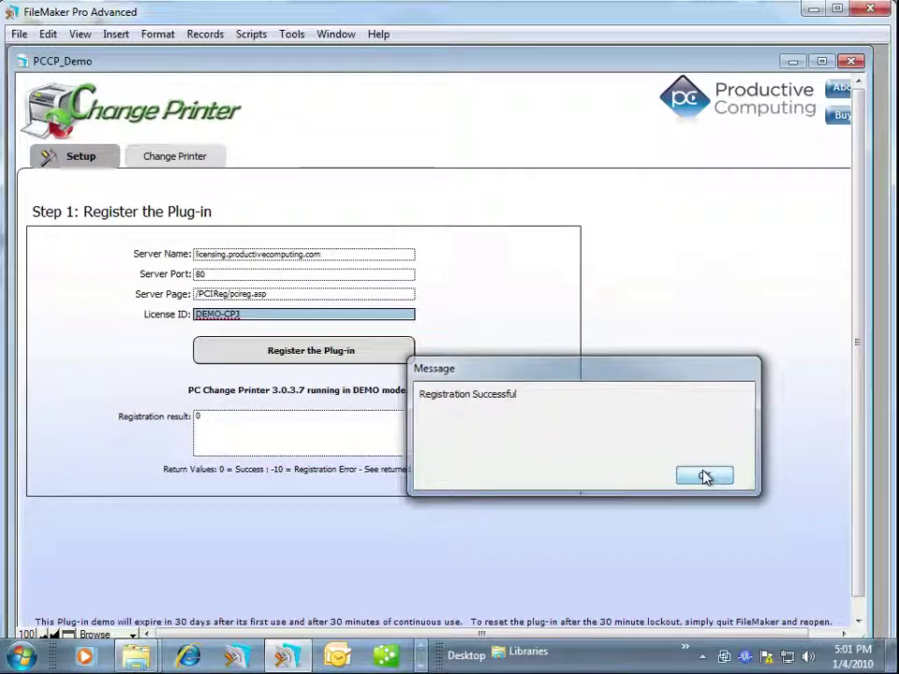
left_click(705, 477)
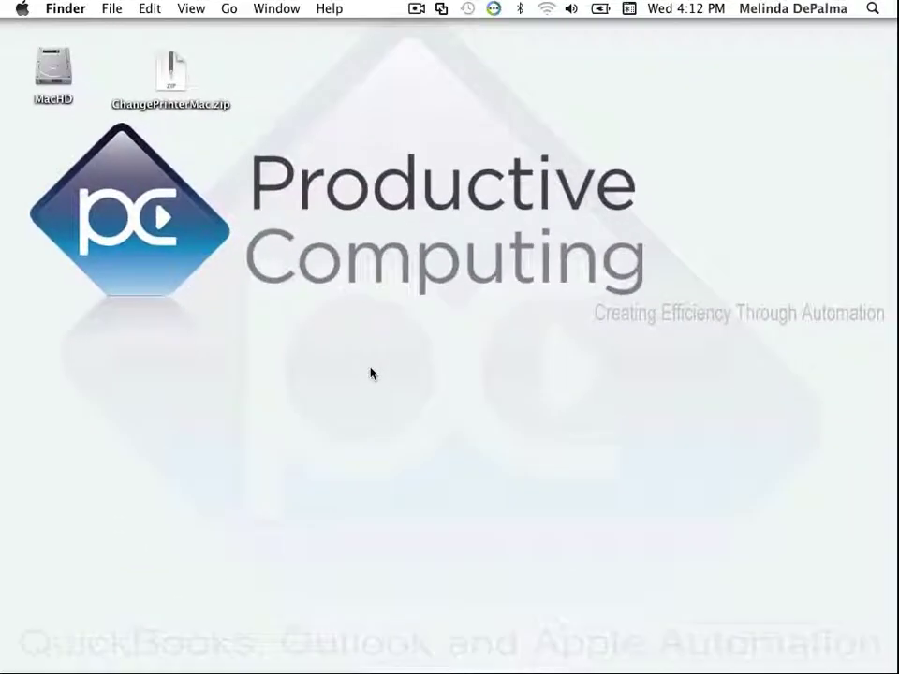
Switch to the Mac's Finder, unzip ChangePrinterMac.zip on the desktop, and place the extracted folder beside the archive
left_click(171, 92)
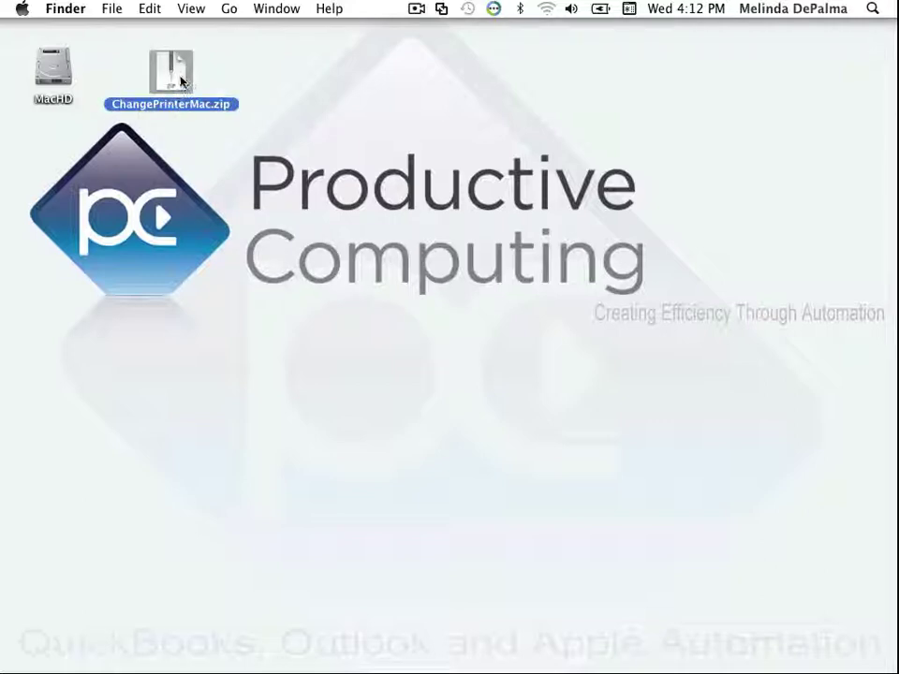
double_click(181, 82)
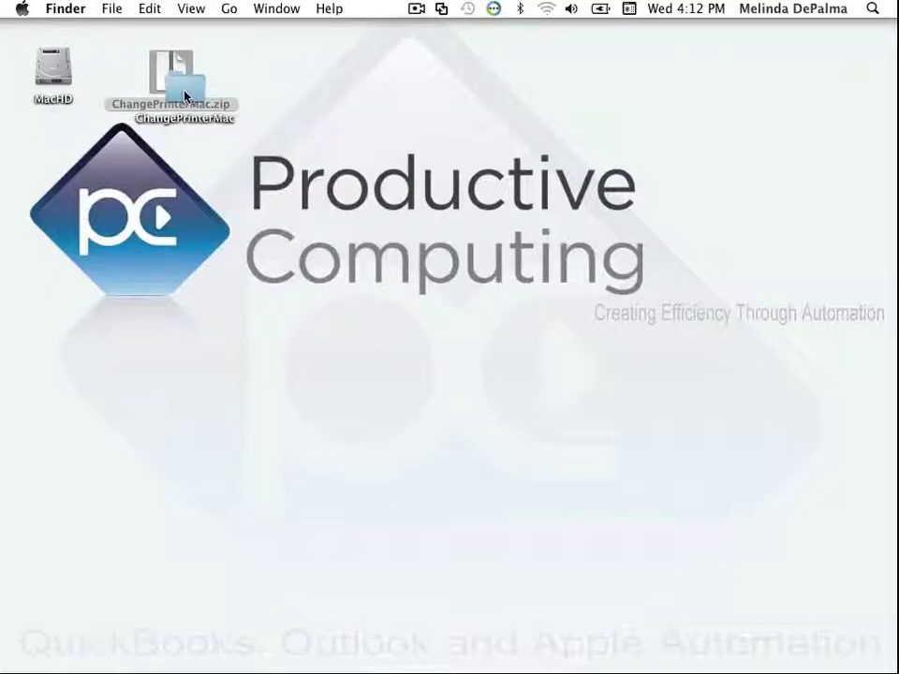
left_click_drag(185, 93, 283, 88)
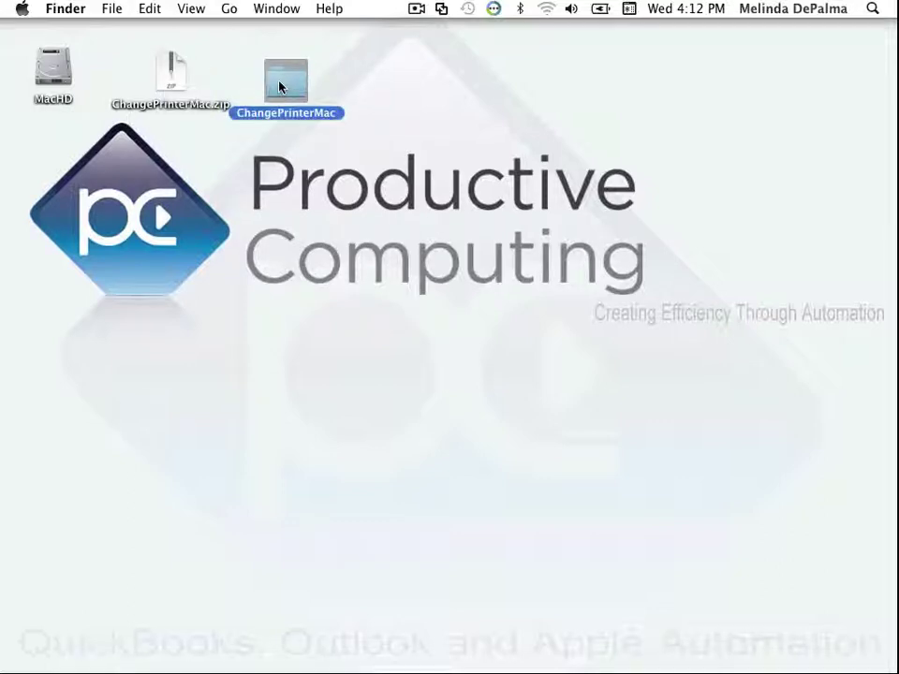
Open the Plug-in folder inside ChangePrinterMac and copy PCCP_ChangePrinter.fmplugin
double_click(279, 88)
left_click(405, 172)
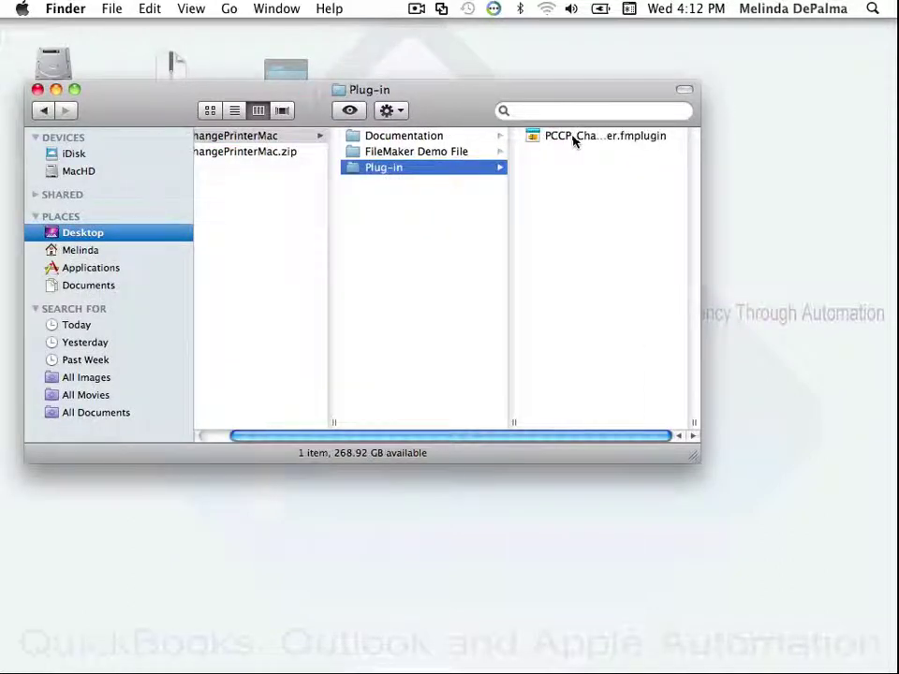
left_click(575, 140)
right_click(464, 136)
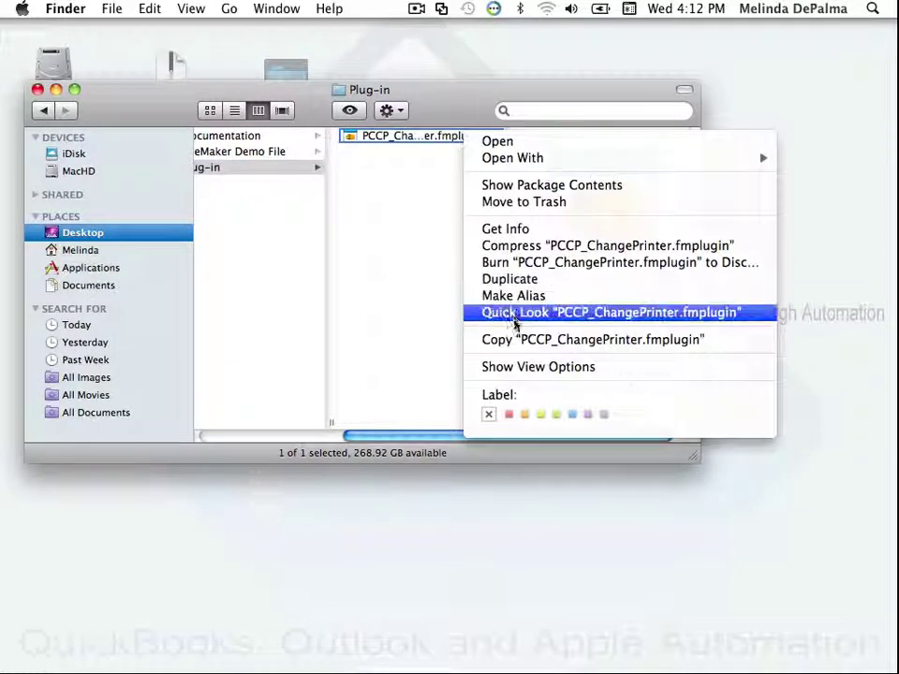
left_click(518, 341)
Paste the copied plug-in into the Extensions folder of FileMaker Pro 10 Advanced within Applications
left_click(82, 268)
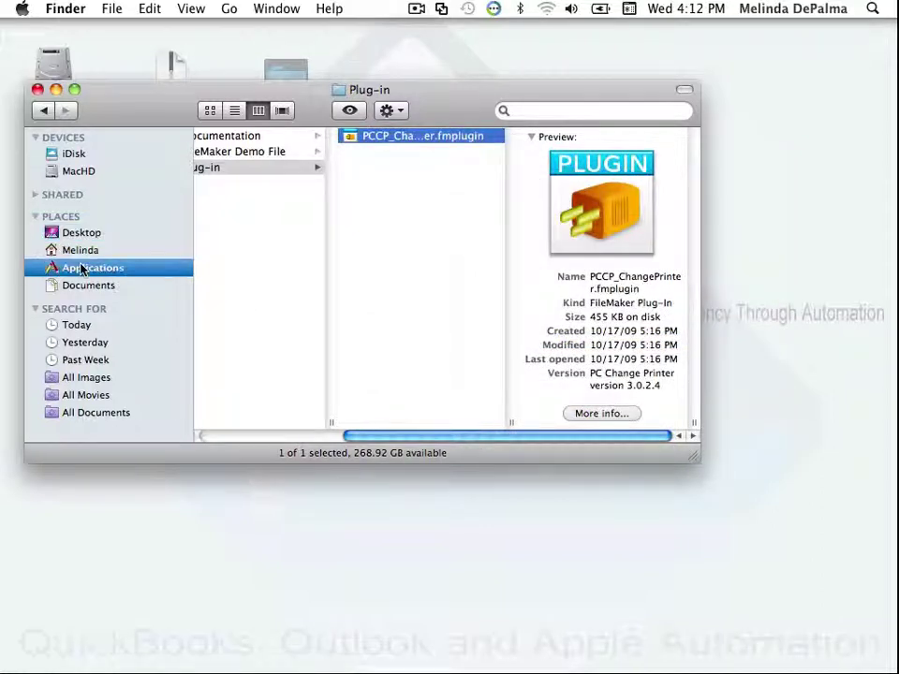
left_click(277, 278)
left_click(424, 152)
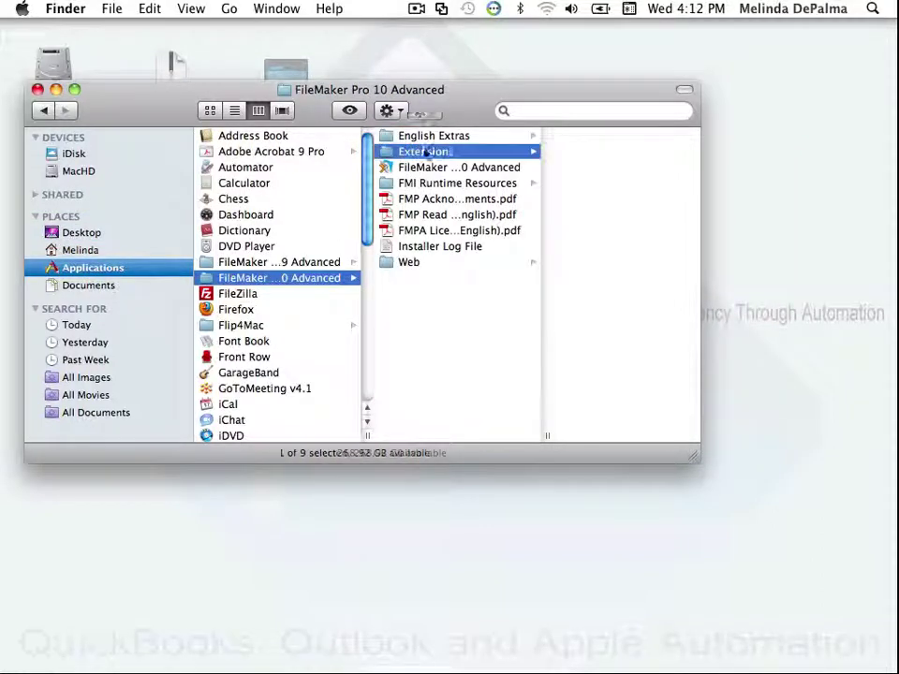
right_click(577, 331)
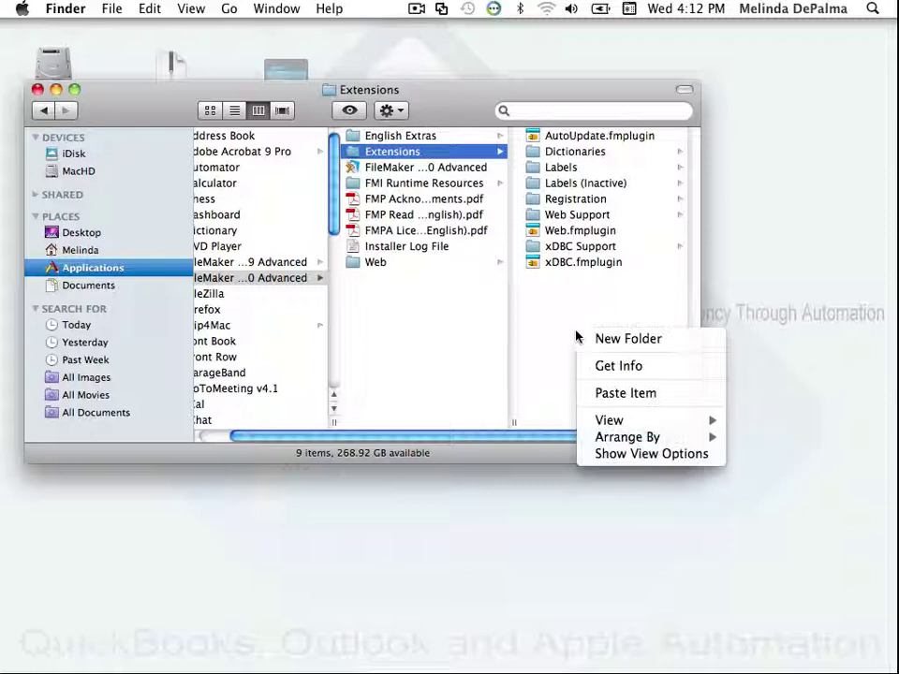
left_click(623, 393)
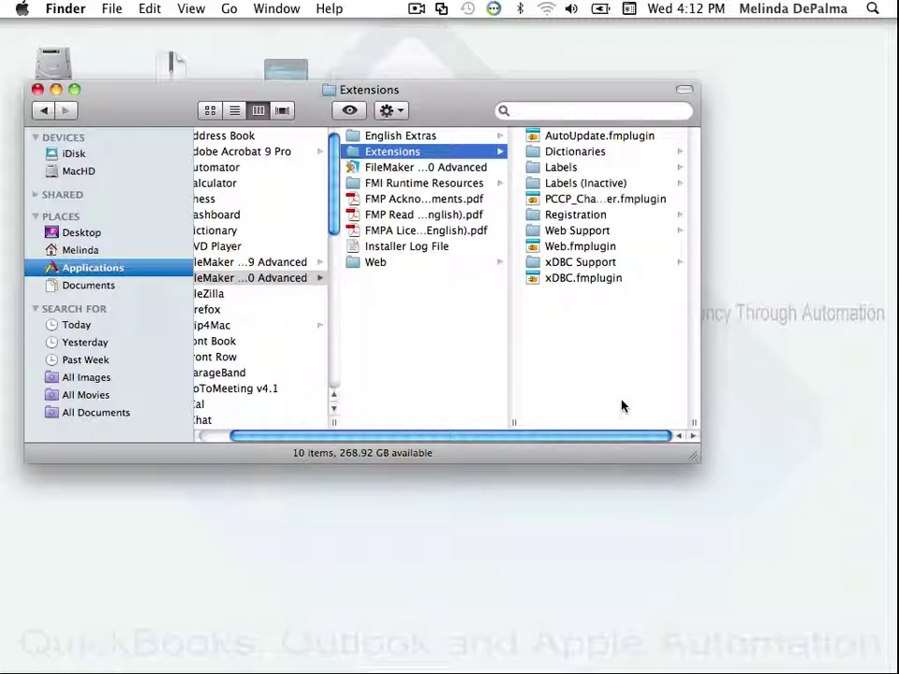
Open PCCP_Demo.fp7 from the FileMaker Demo File folder inside ChangePrinterMac on the desktop
key("super+shift+d")
left_click(250, 139)
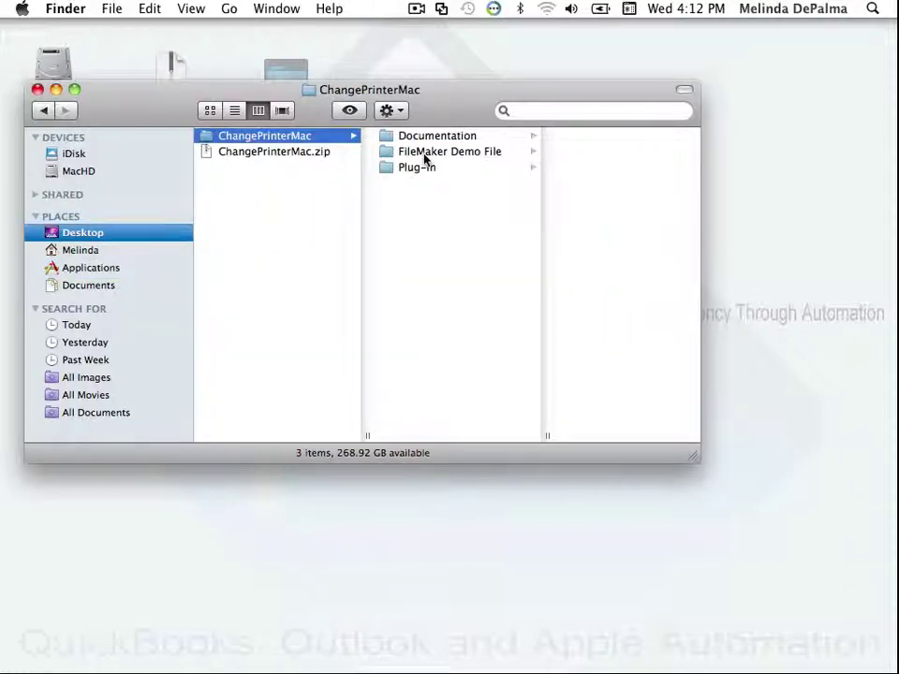
left_click(424, 160)
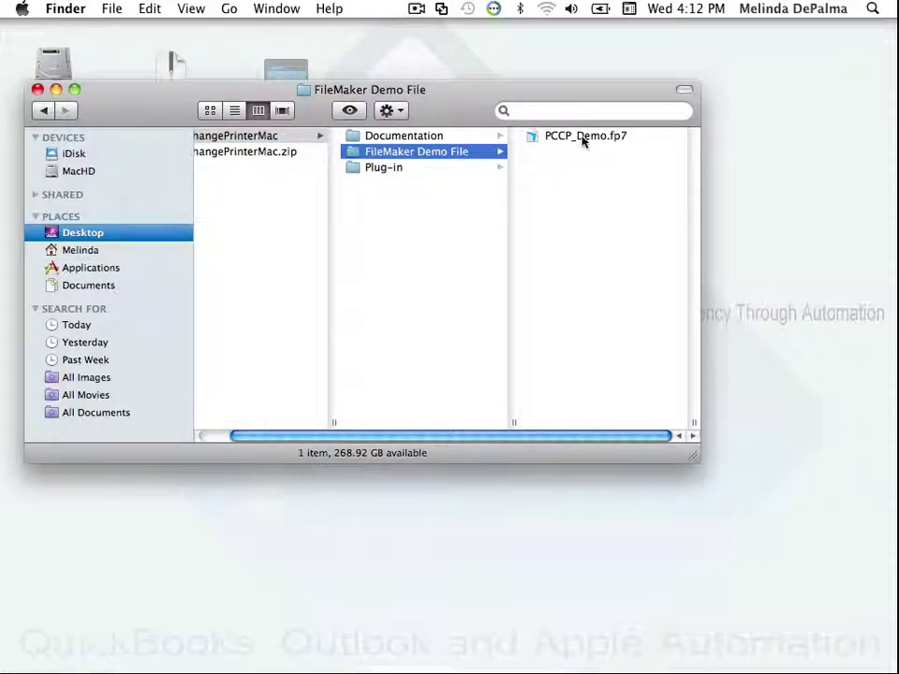
left_click(582, 138)
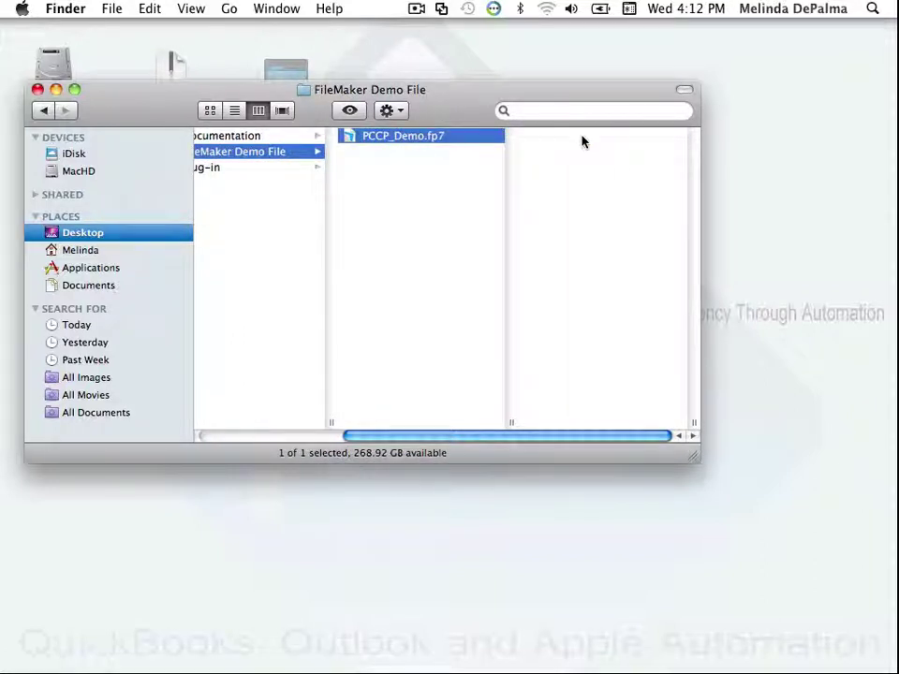
double_click(392, 138)
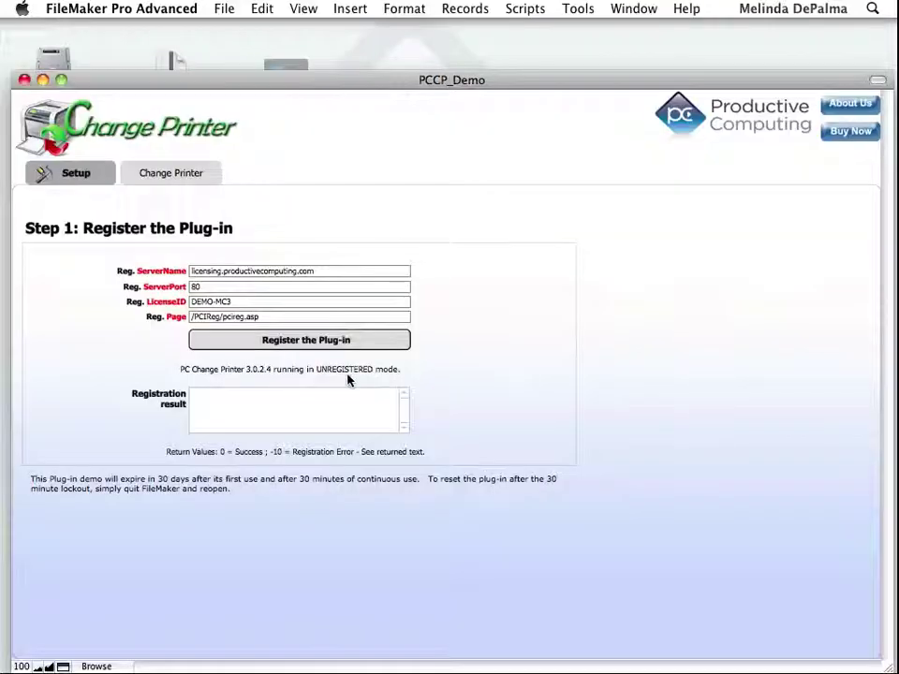
Register the Mac version of the Change Printer plug-in with its prefilled demo license ID and dismiss the result message
left_click(232, 301)
triple_click(232, 301)
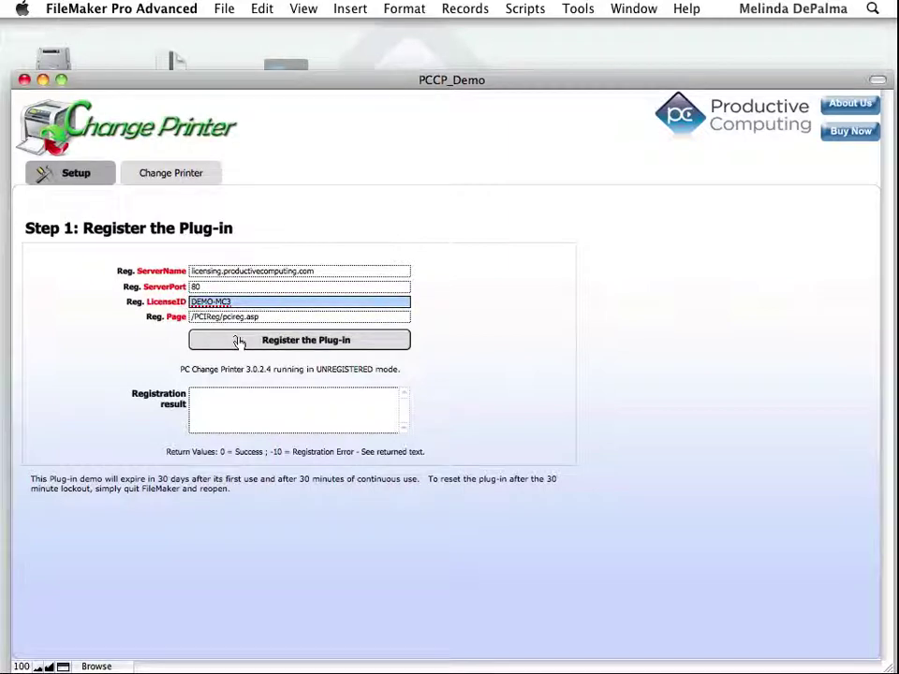
left_click(236, 341)
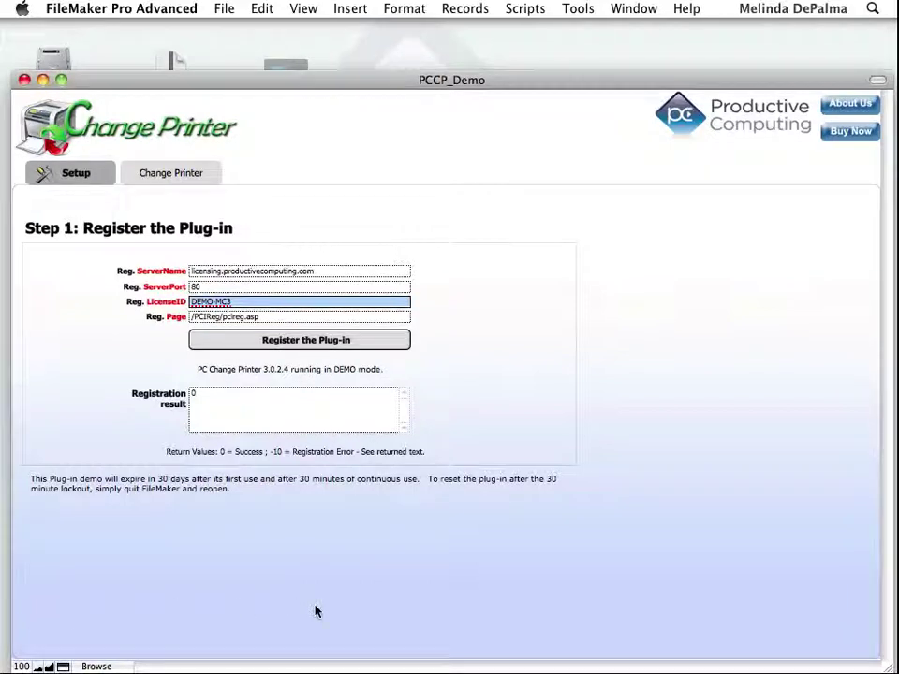
left_click(458, 415)
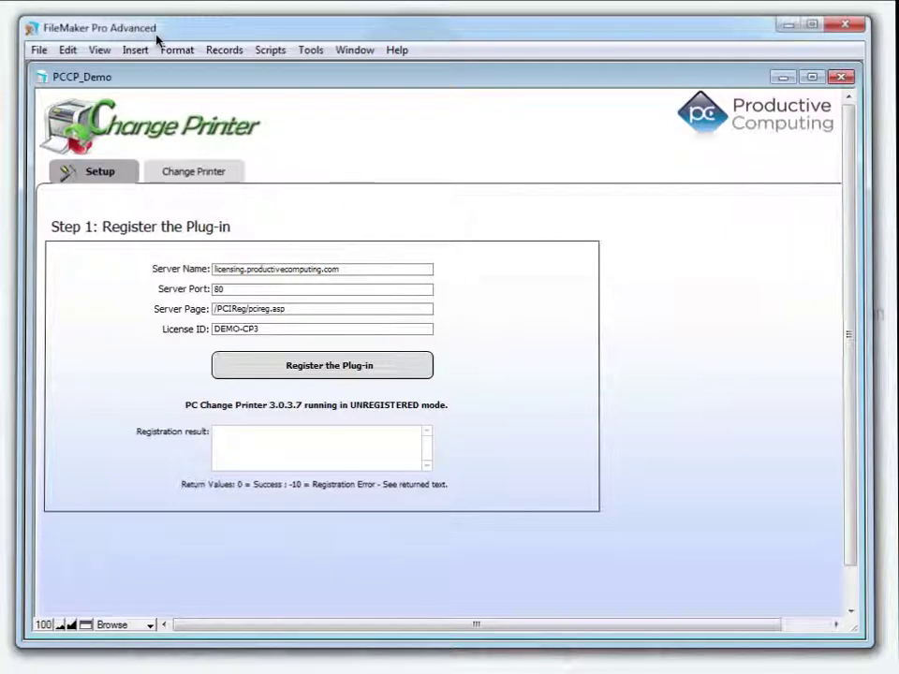
Open the Data Viewer, start a new watch expression and filter its function list to External functions
left_click(312, 51)
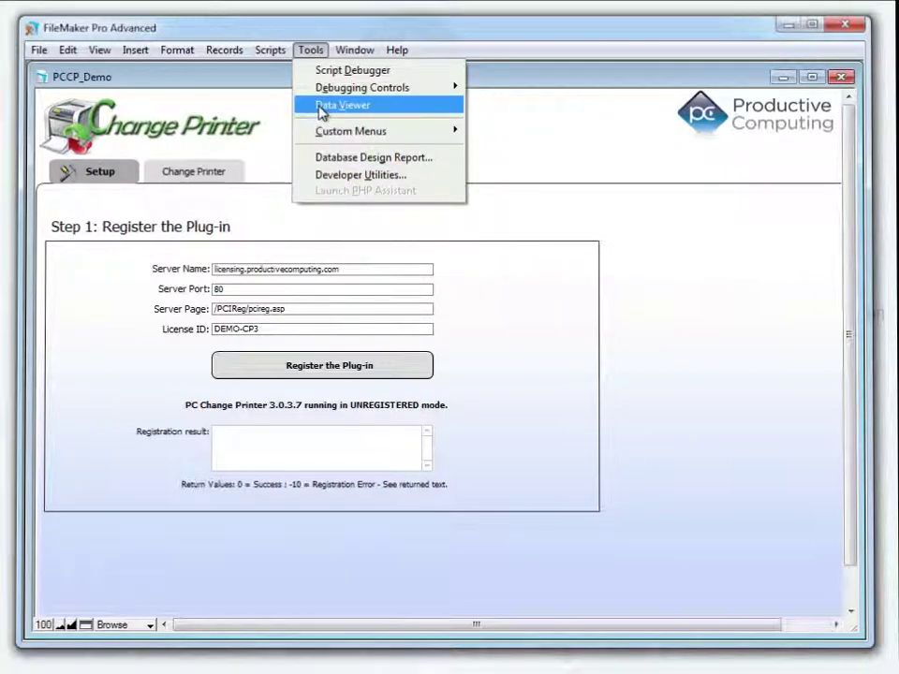
left_click(321, 110)
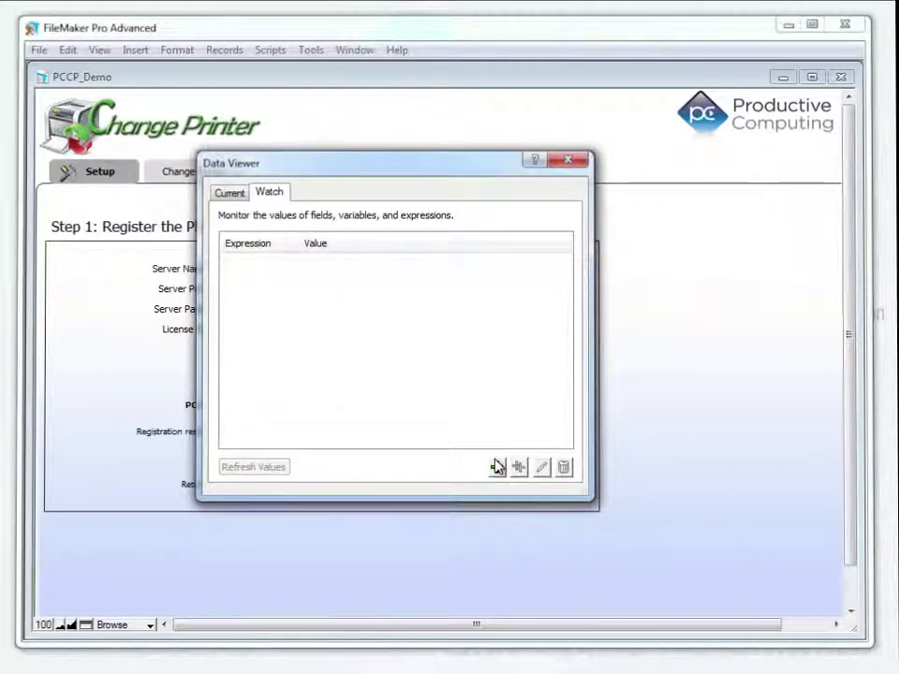
left_click(497, 467)
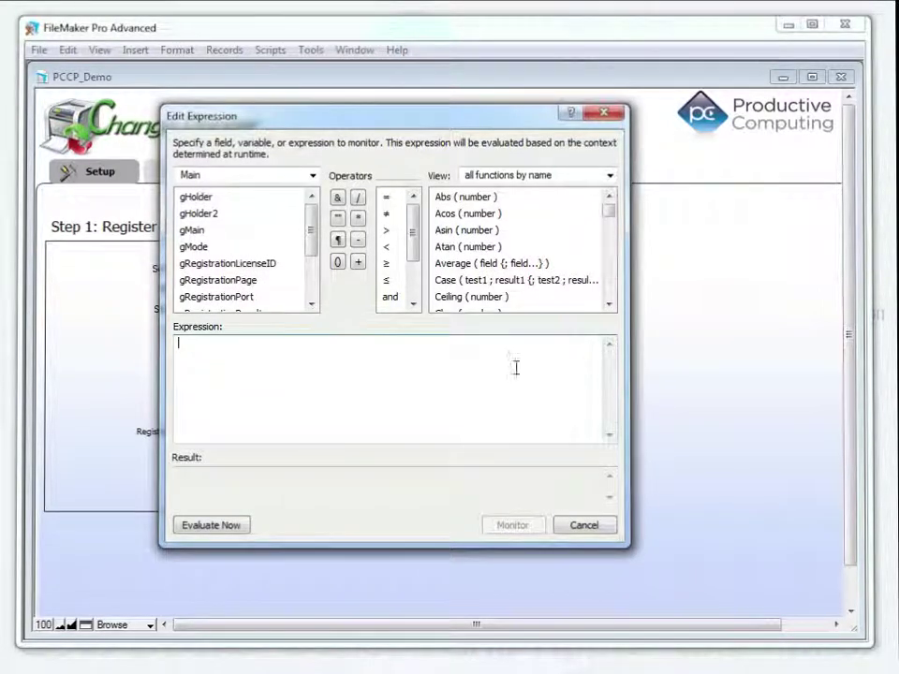
left_click(610, 176)
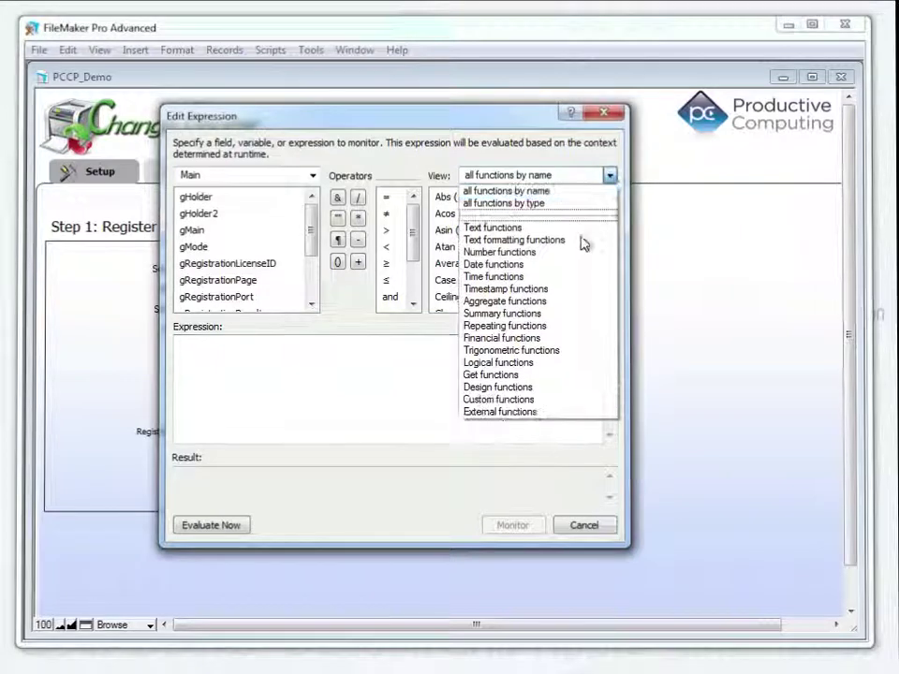
left_click(523, 413)
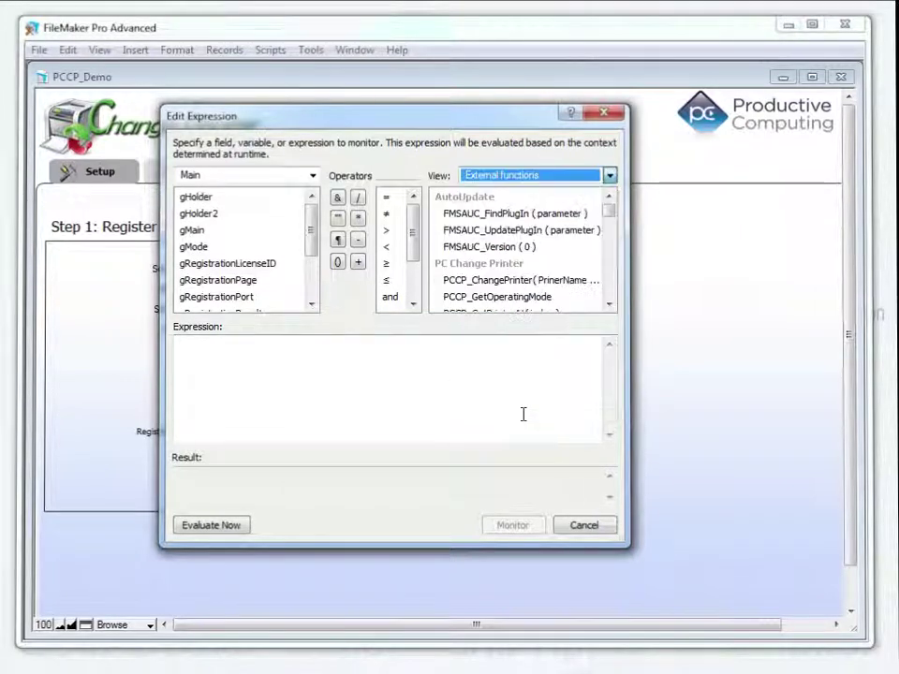
Review the PC Change Printer plug-in's functions from PCCP_ChangePrinter through PCCP_Version
left_click(484, 281)
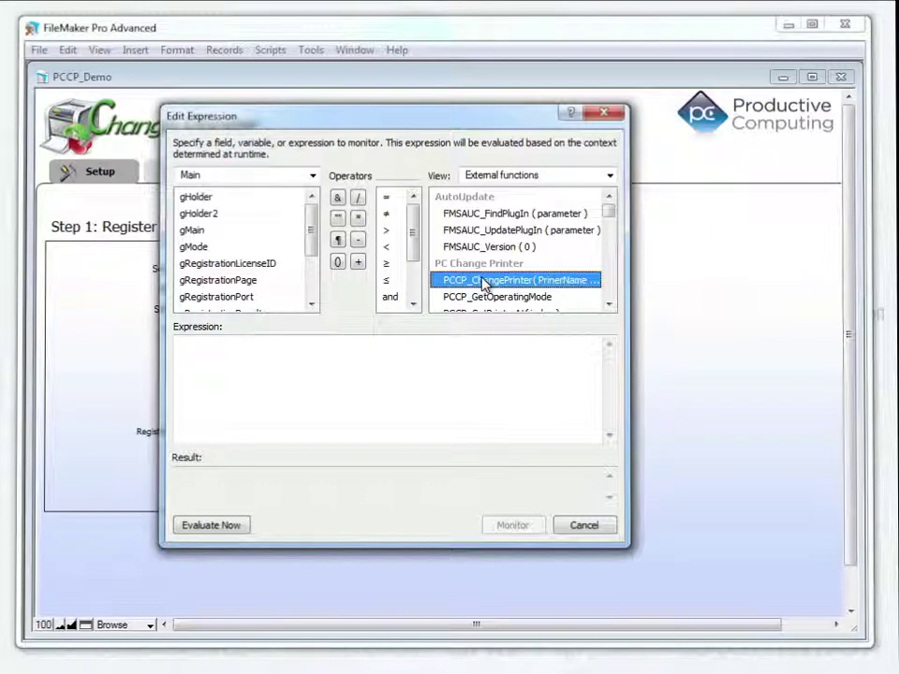
left_click(609, 305)
left_click(609, 304)
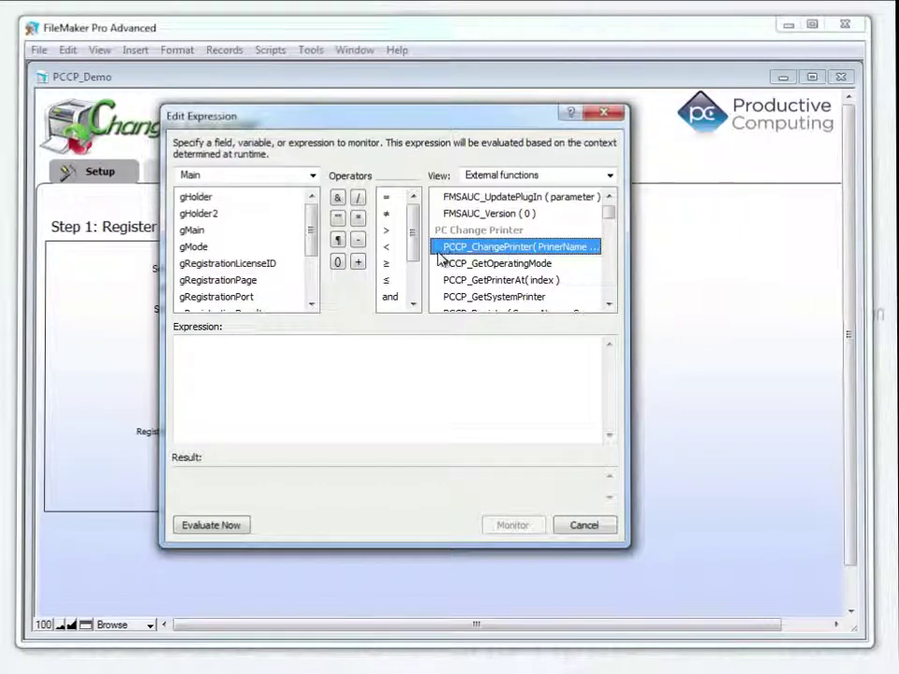
key("Down")
key("Down")
key("Down")
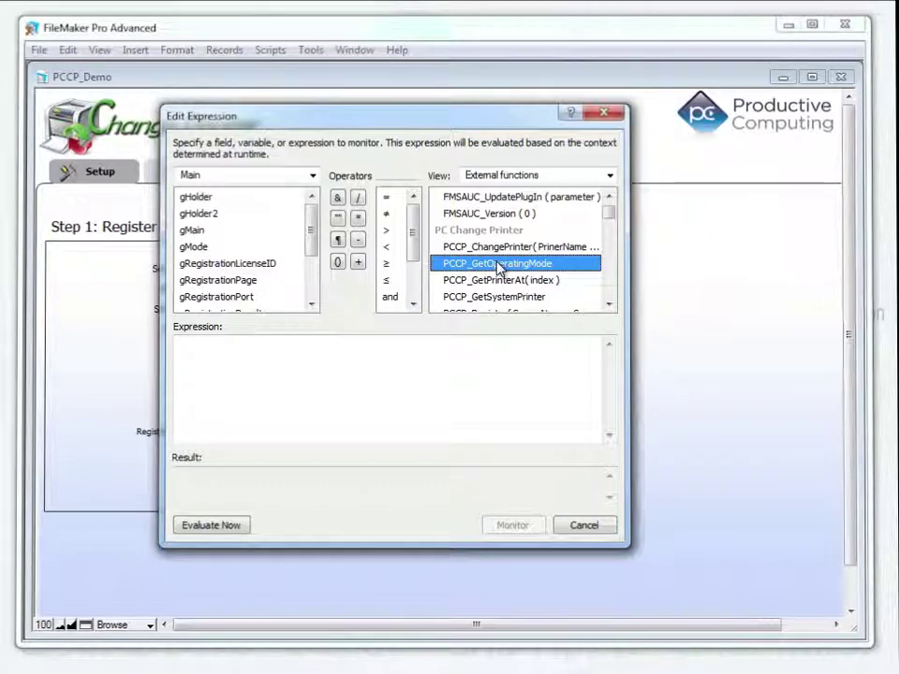
key("Down")
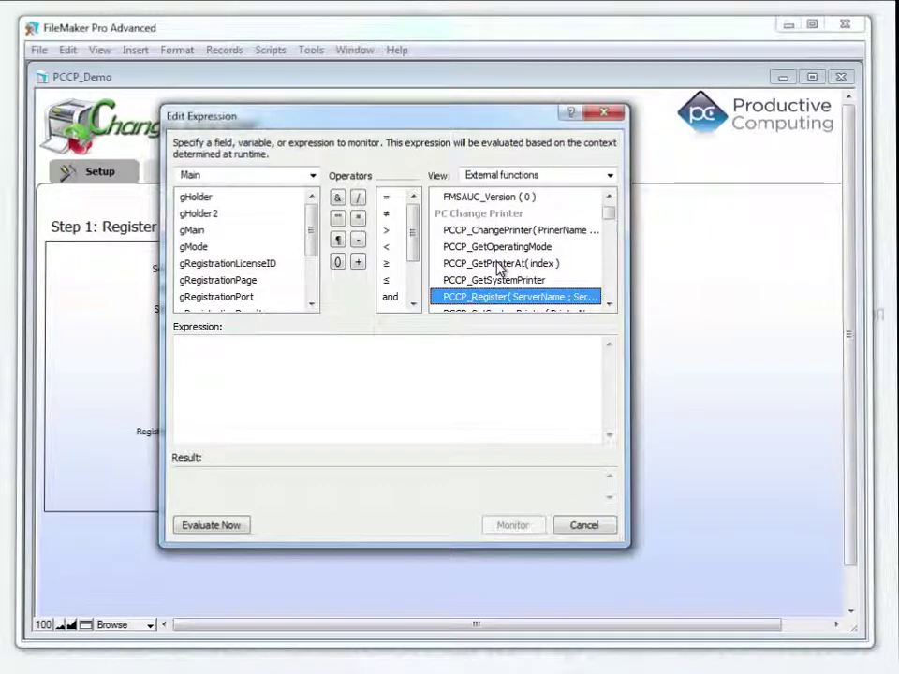
left_click(609, 305)
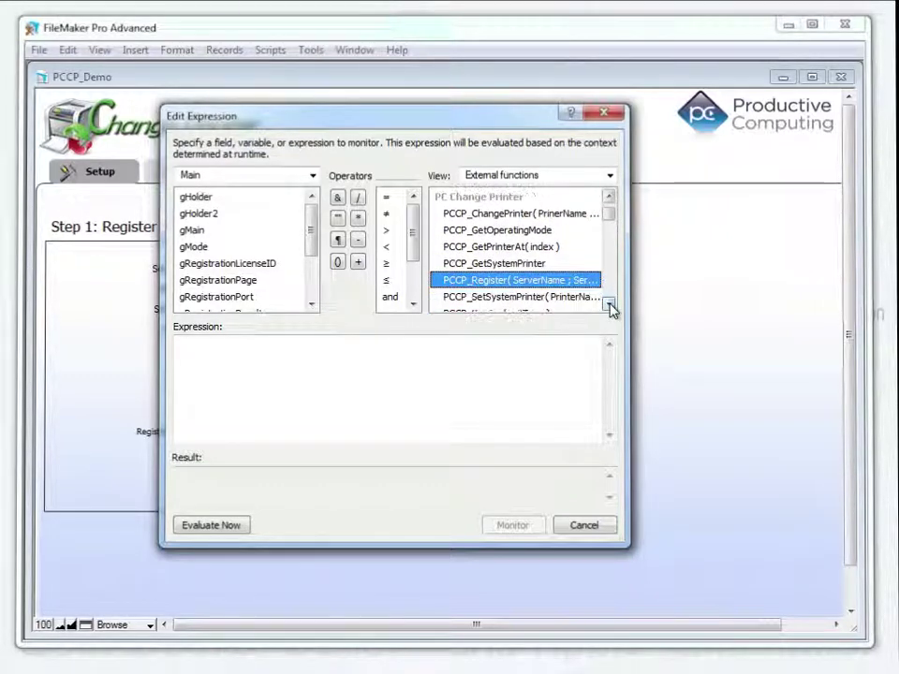
left_click(609, 305)
left_click(609, 305)
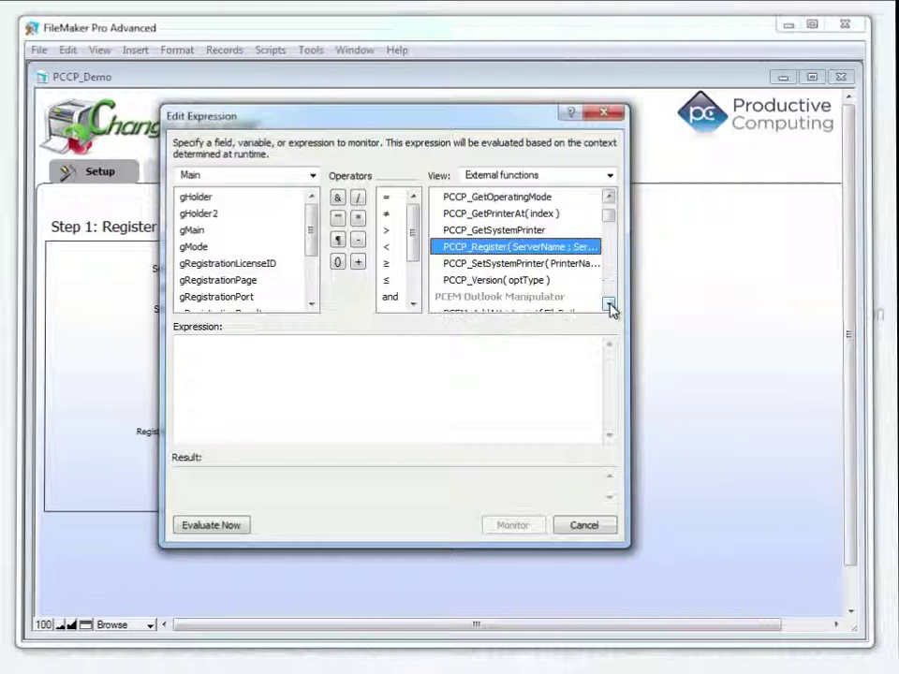
left_click(488, 281)
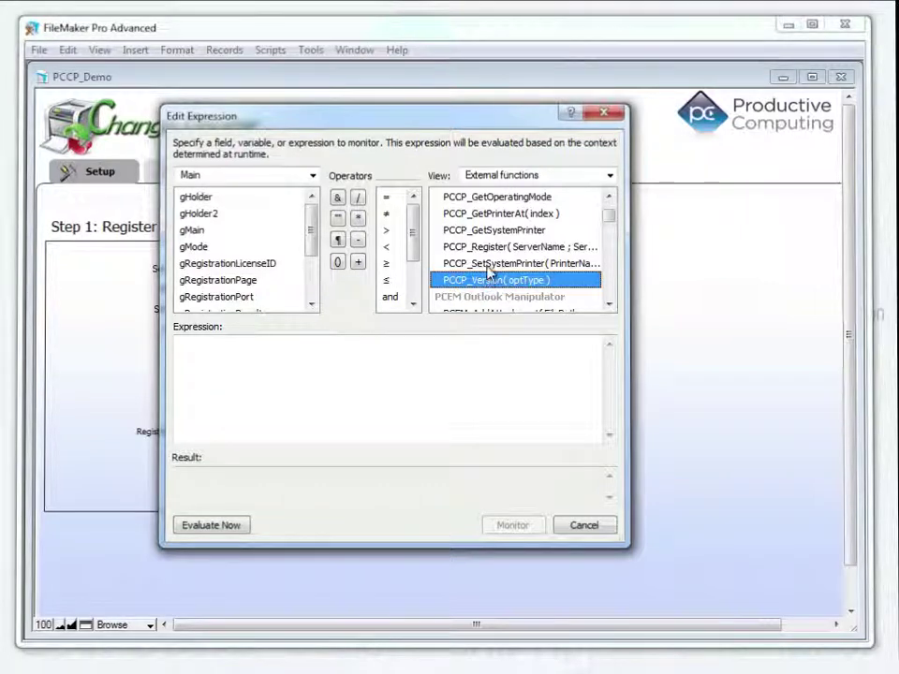
Insert PCCP_SetSystemPrinter into the watch expression as a trial, then discard it and close the Data Viewer
double_click(488, 265)
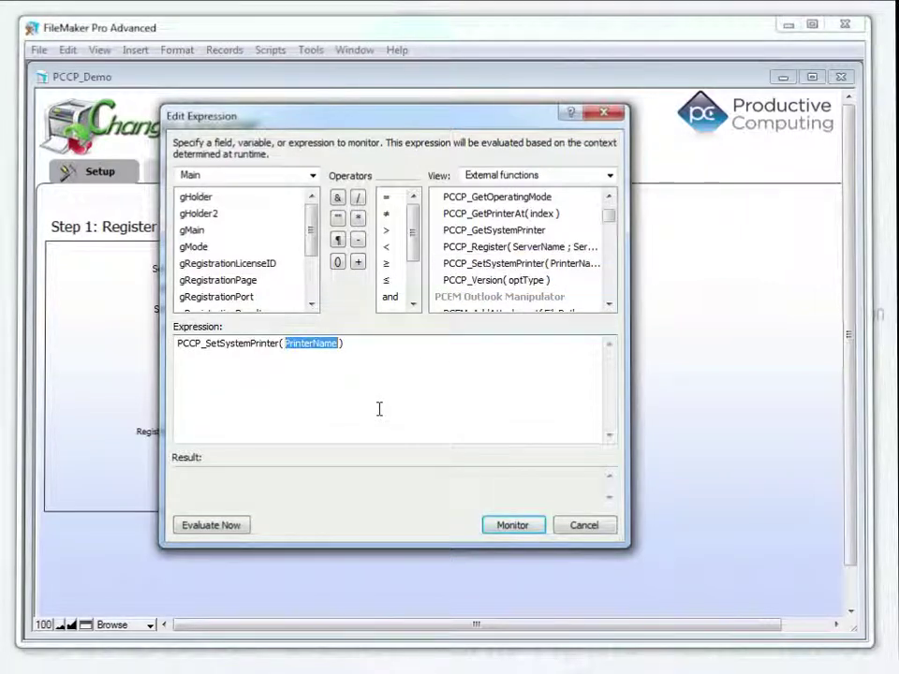
left_click(583, 526)
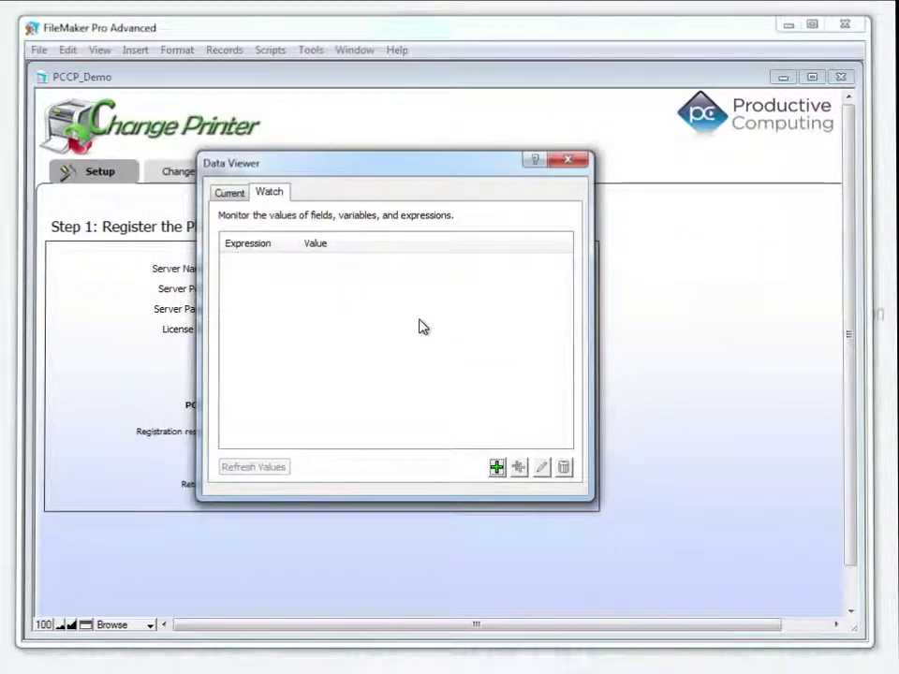
left_click(568, 162)
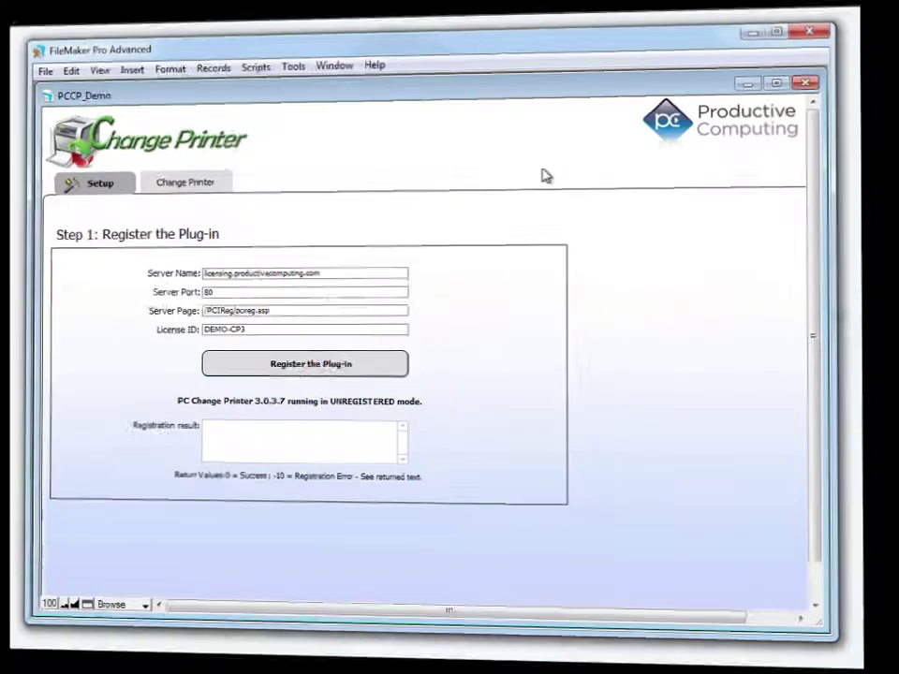